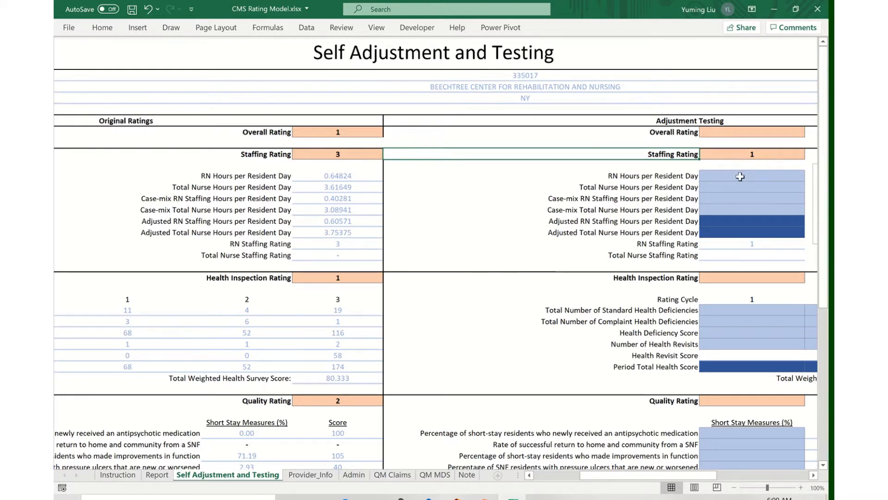
Under Adjustment Testing, enter 0.64824 for RN Hours per Resident Day and 3.61649 for Total Nurse Hours per Resident Day
click(740, 176)
text(0.64)
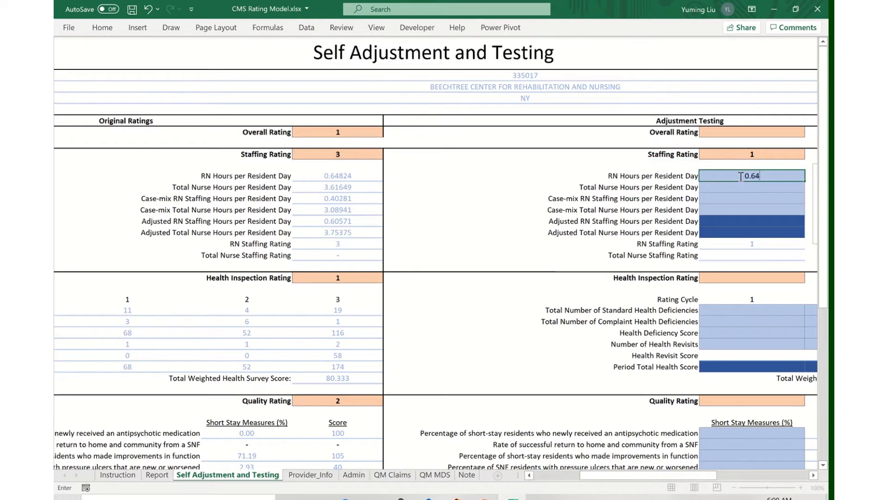
text(824)
key(ctrl+Return)
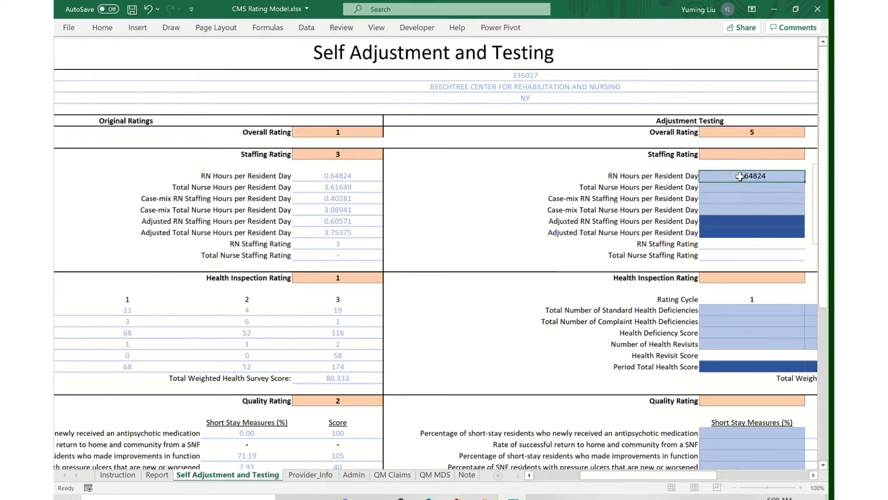
key(Down)
text(3.6164)
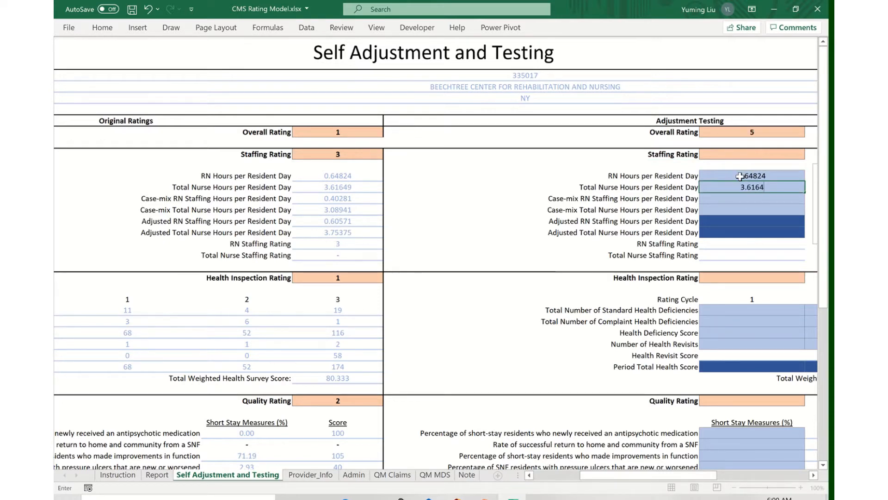
text(9)
key(Return)
Under Adjustment Testing, enter 0.40281 for Case-mix RN Staffing Hours and 3.08941 for Case-mix Total Nurse Hours per Resident Day
text(0.4)
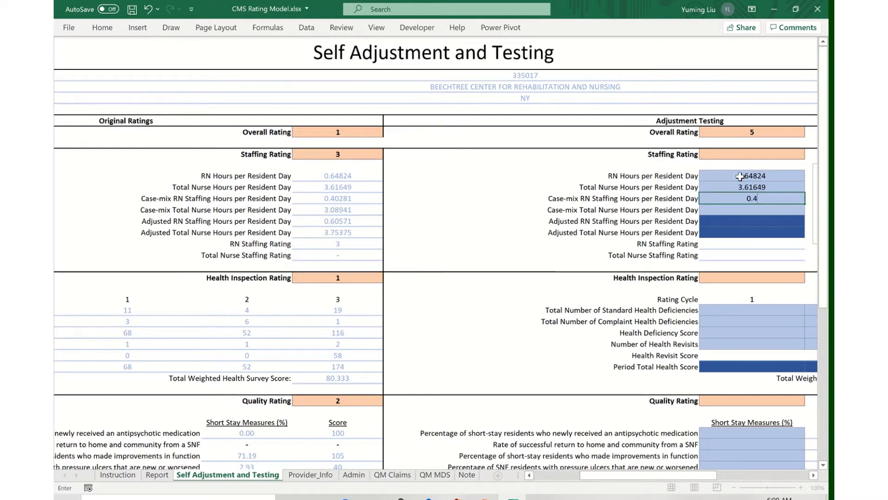
text(0281)
key(Return)
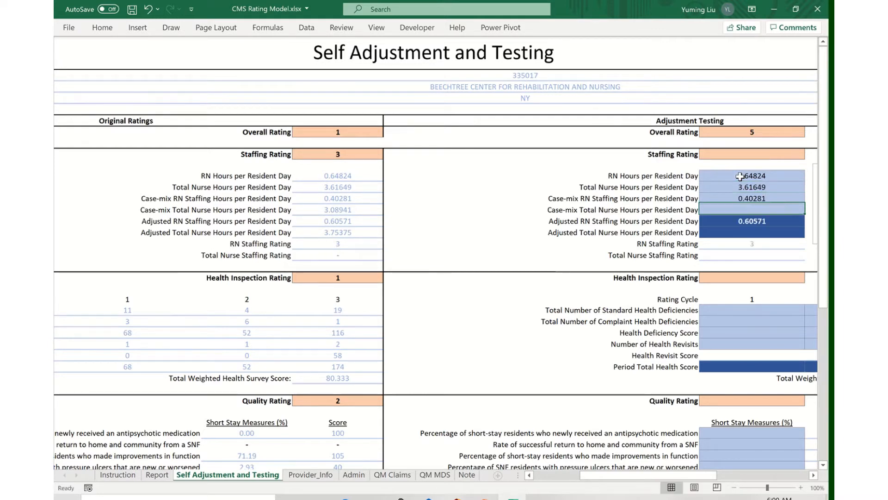
text(3.)
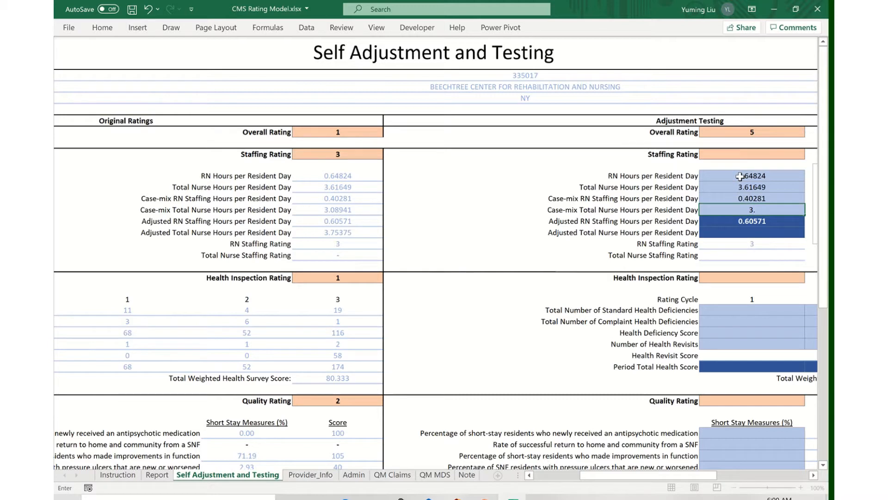
text(08941)
key(Return)
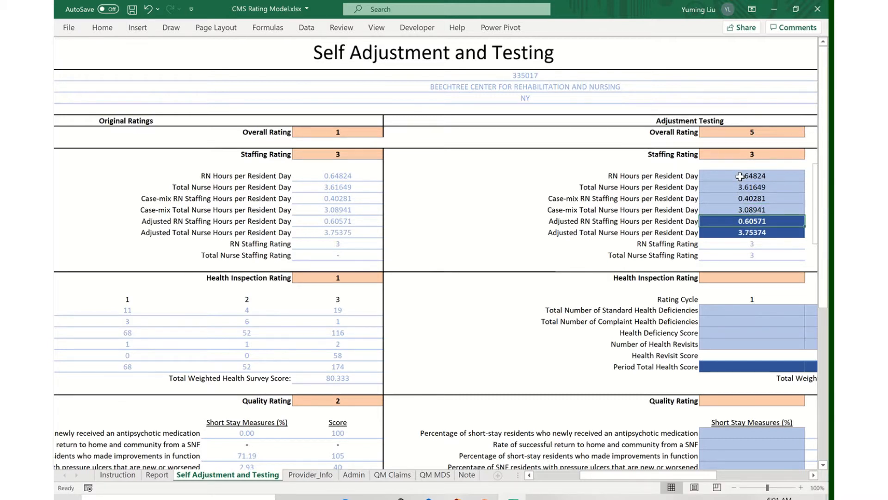
key(Up)
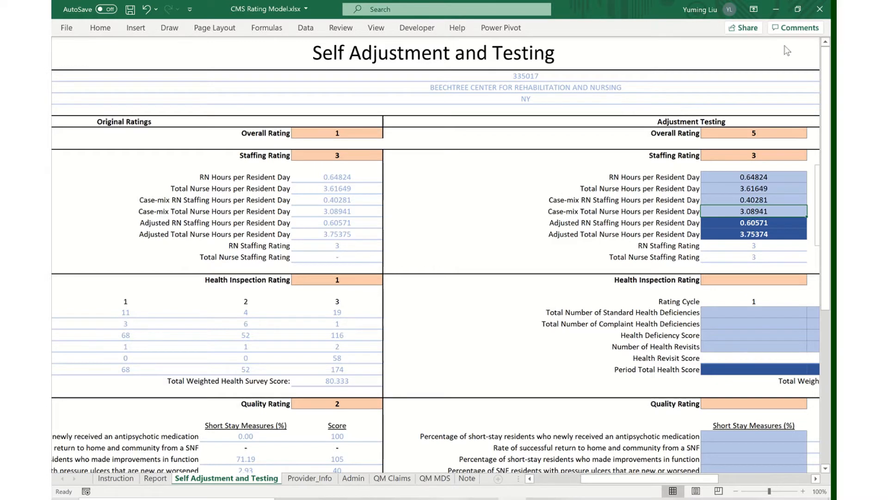
Run Goal Seek to bring the adjustment Staffing Rating (G11) to 4 by changing Case-mix RN Staffing Hours, and accept the solution
click(304, 28)
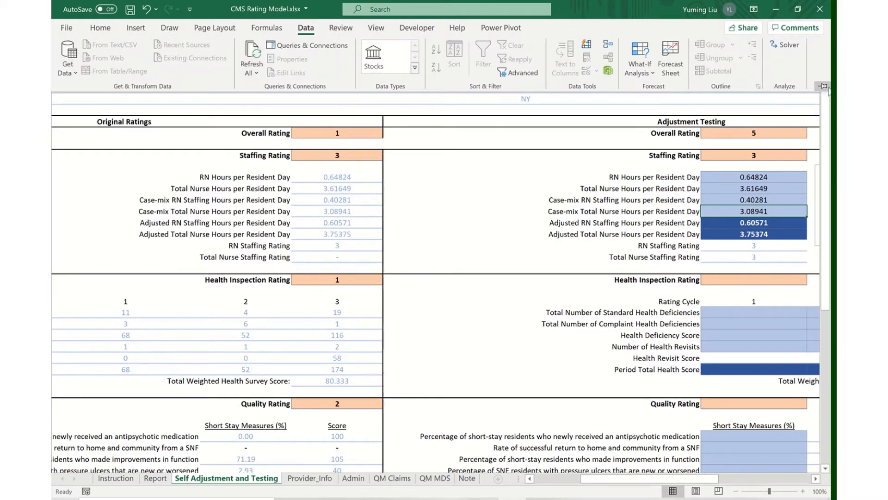
click(646, 73)
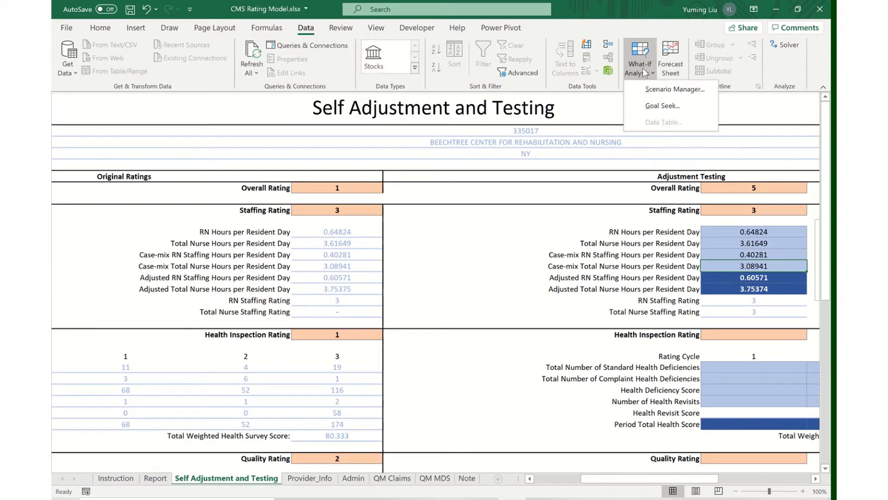
click(651, 106)
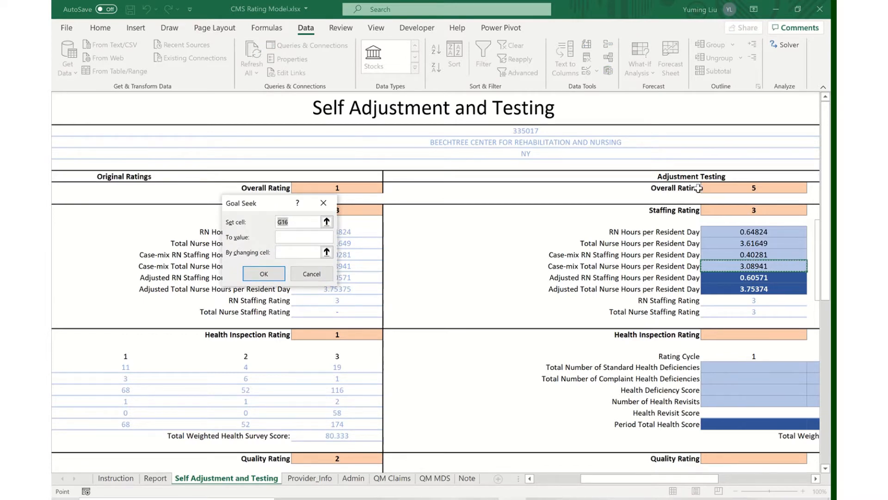
click(726, 210)
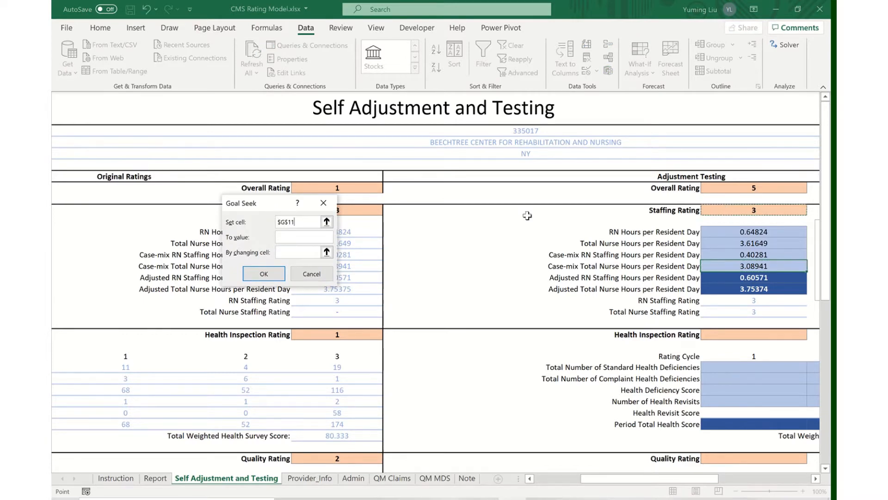
click(290, 237)
text(4)
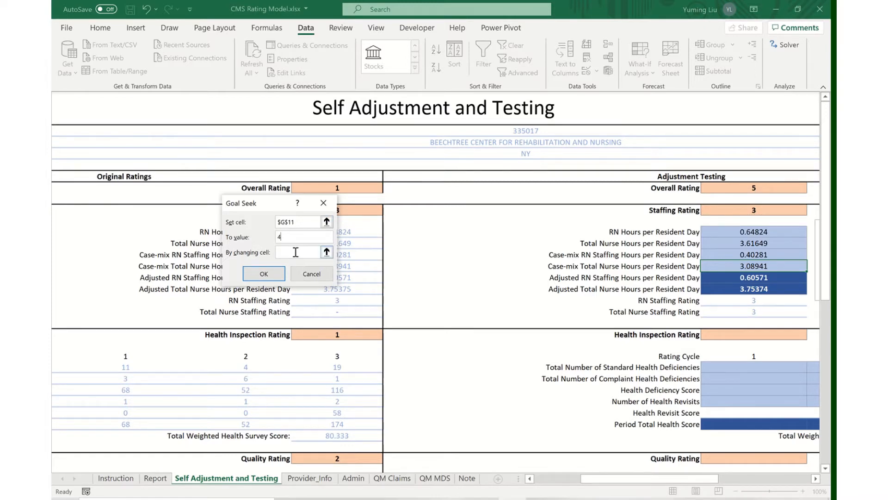
click(295, 252)
click(745, 254)
click(260, 273)
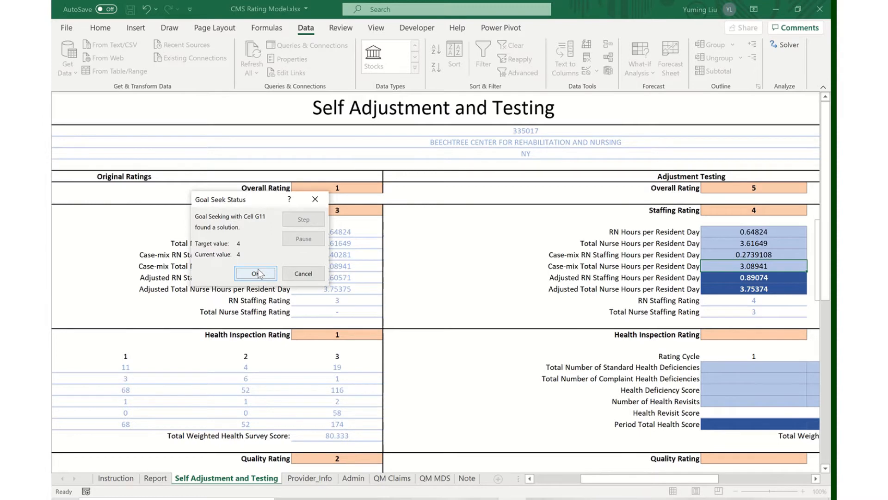
click(256, 273)
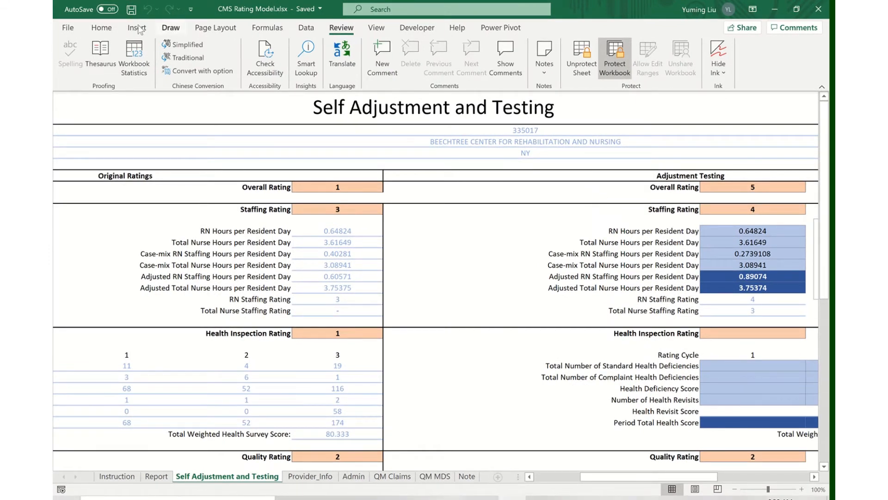
Enable the Solver Add-in through the Excel add-ins options
click(69, 27)
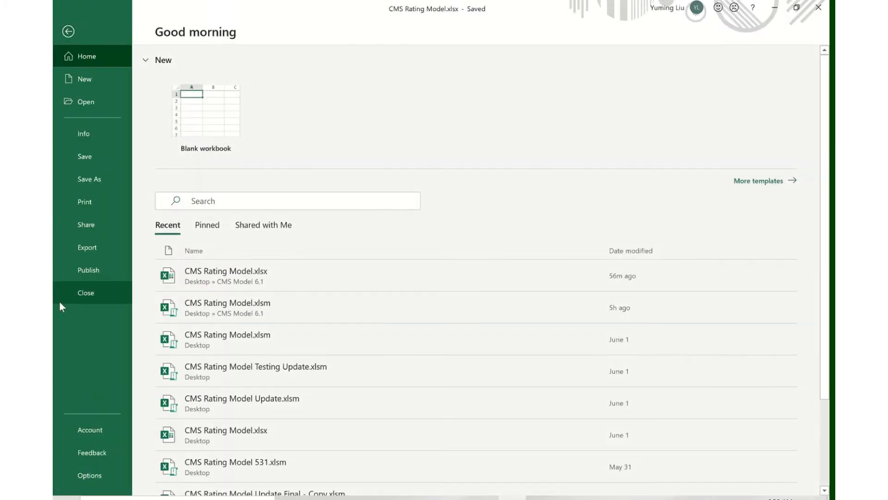
click(86, 475)
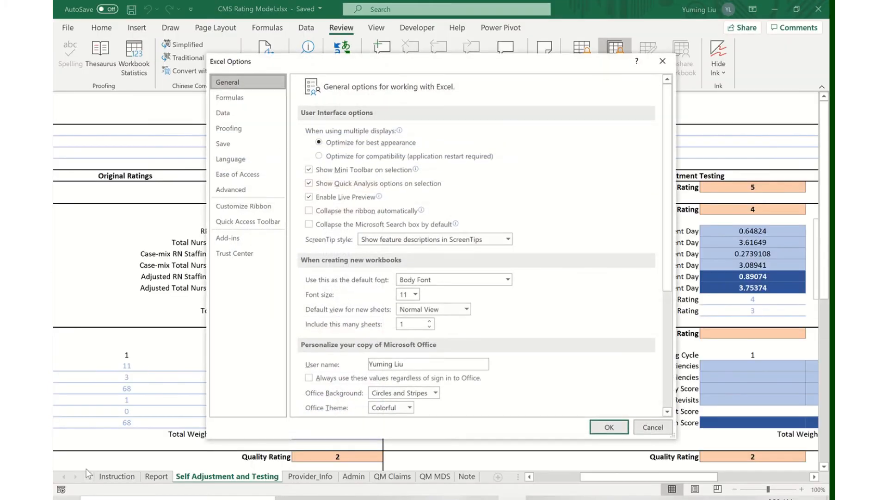
click(249, 238)
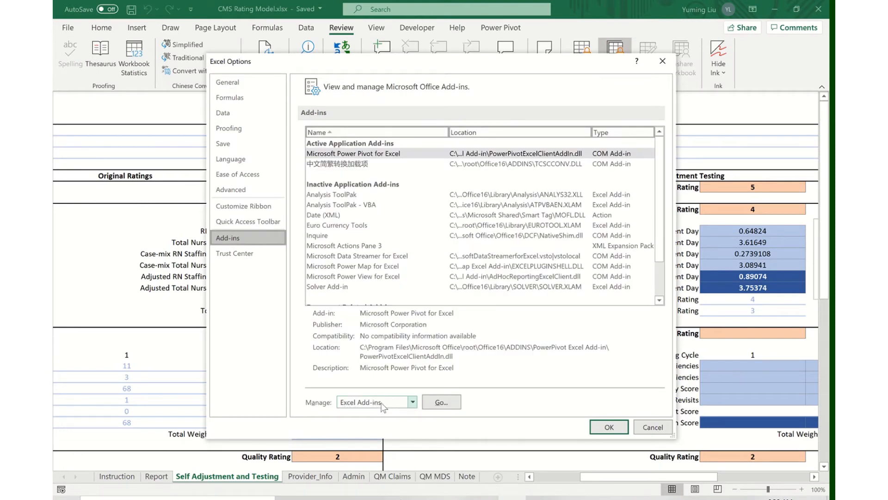
click(442, 402)
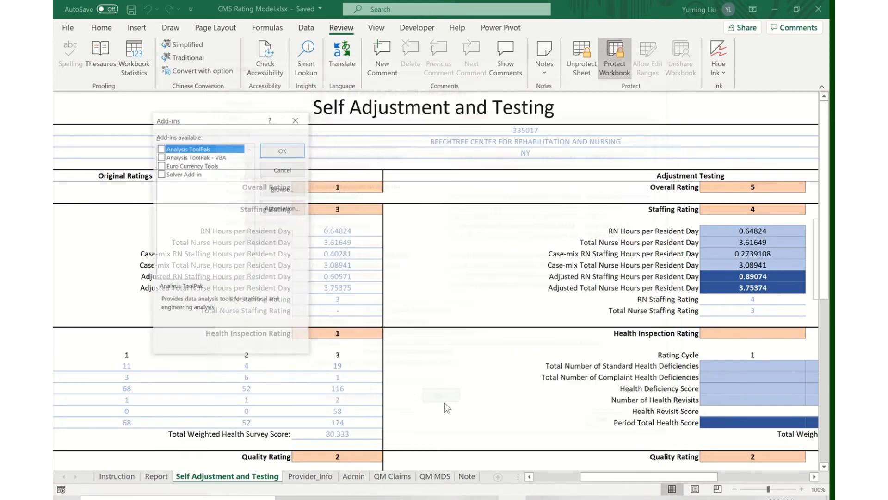
click(177, 175)
click(161, 173)
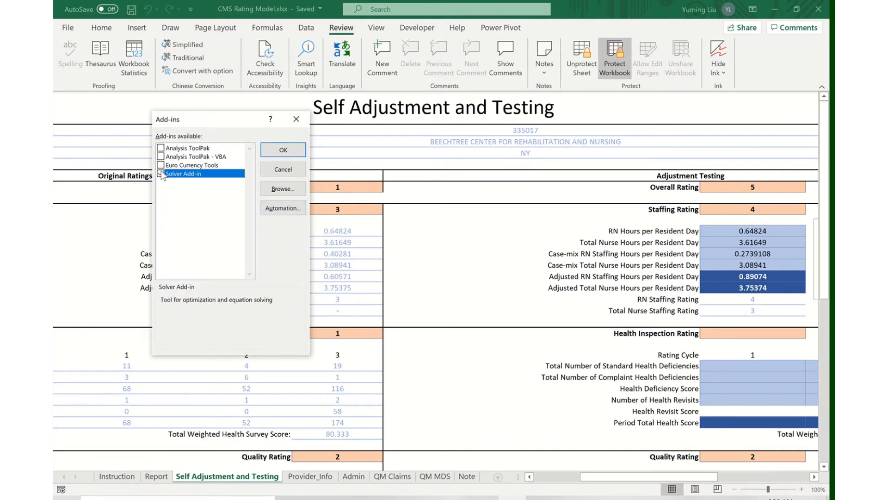
click(296, 145)
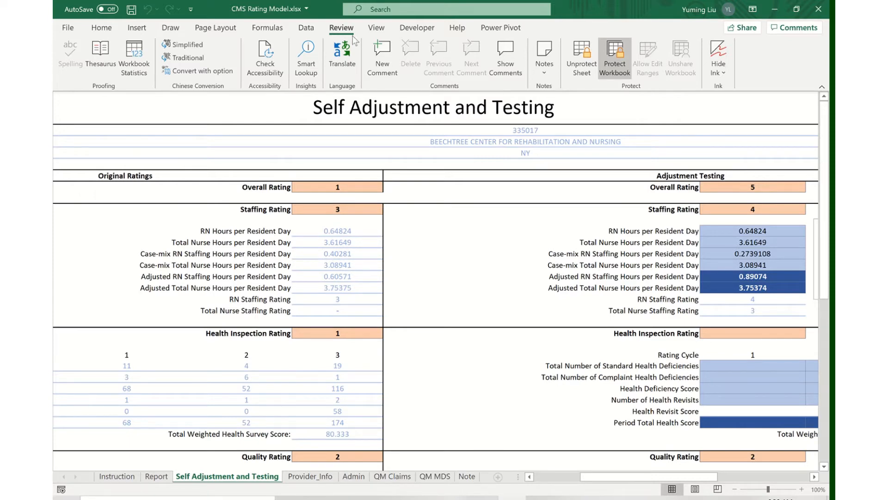
Unprotect the Self Adjustment and Testing sheet and open Solver
click(583, 64)
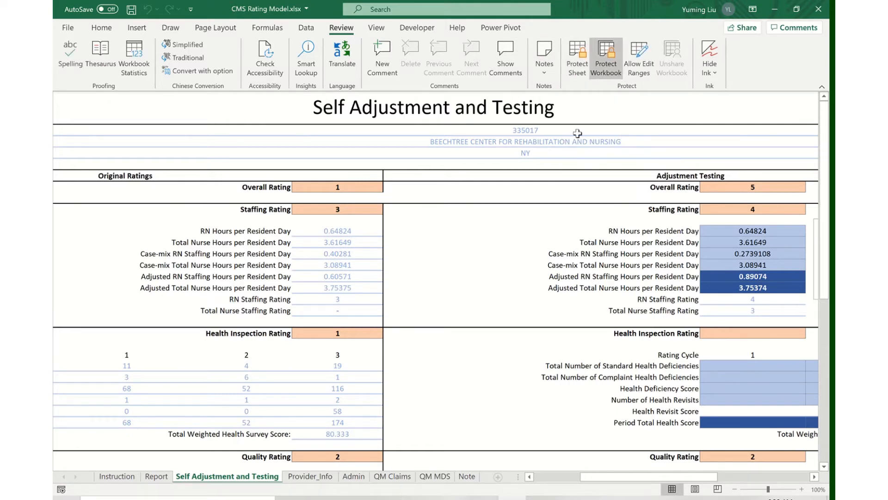
click(306, 28)
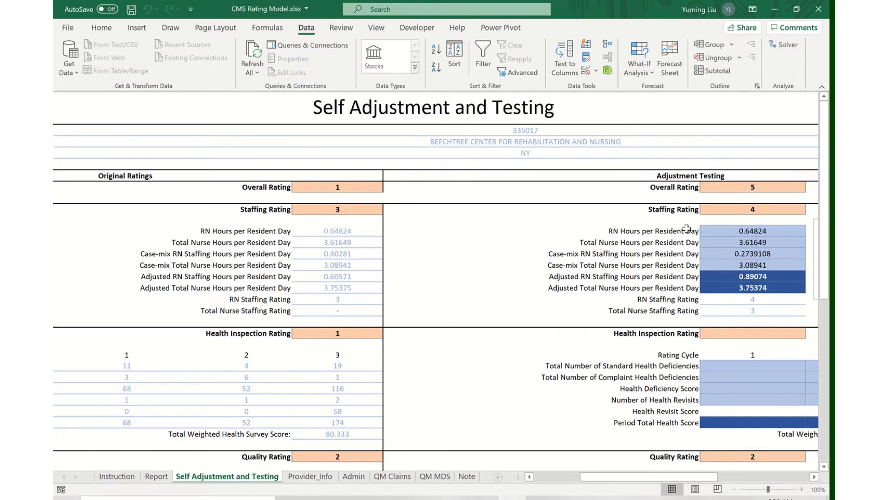
scroll(685, 227, down, 4)
scroll(685, 228, down, 4)
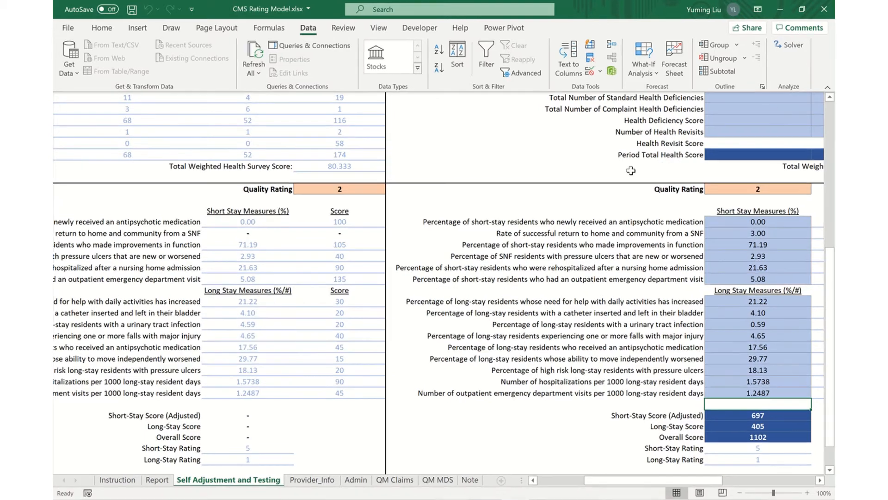
click(784, 44)
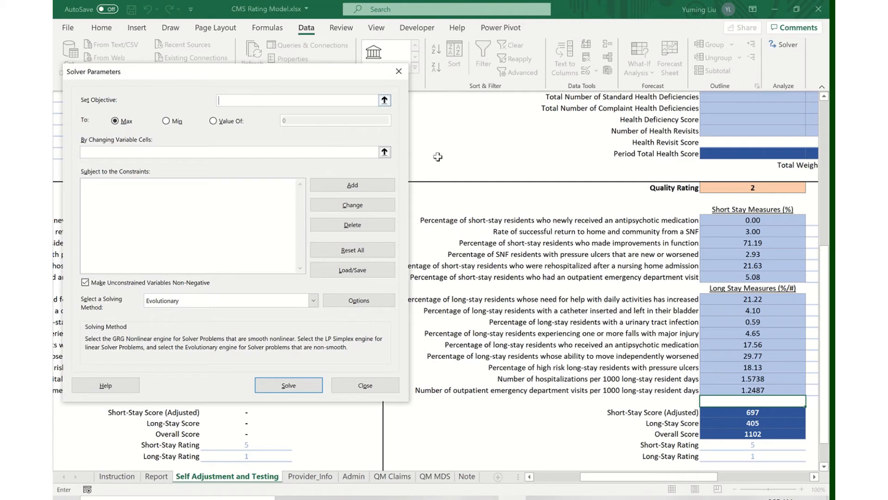
Set the Solver objective to the Long-Stay Score (G54) with a target value of 400, changing the nine adjustment Long Stay Measures cells
click(725, 415)
click(212, 121)
click(306, 121)
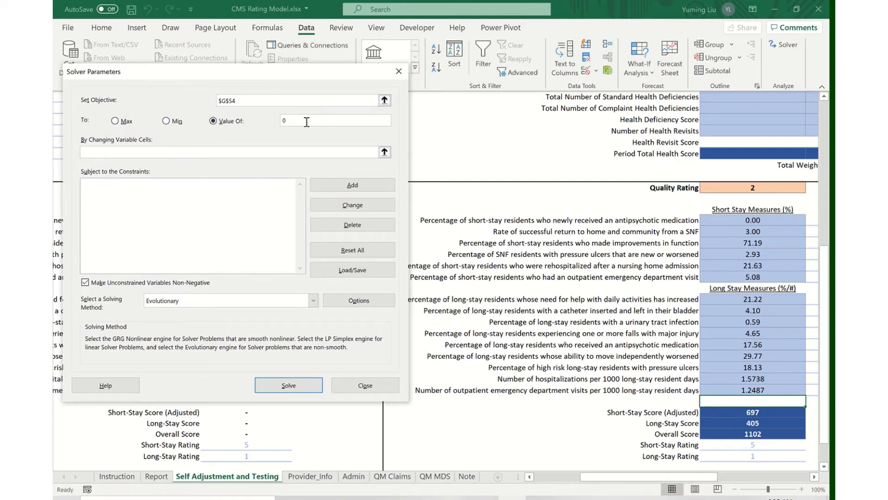
key(BackSpace)
text(400)
click(165, 153)
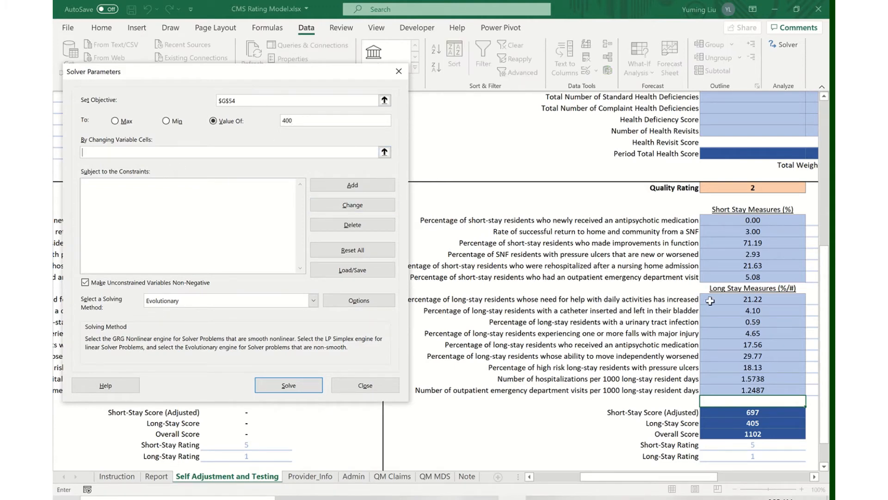
drag(708, 300, 724, 392)
Add Solver constraints limiting the help-with-daily-activities (G43) and catheter (G44) long-stay percentages to at most 100
click(342, 184)
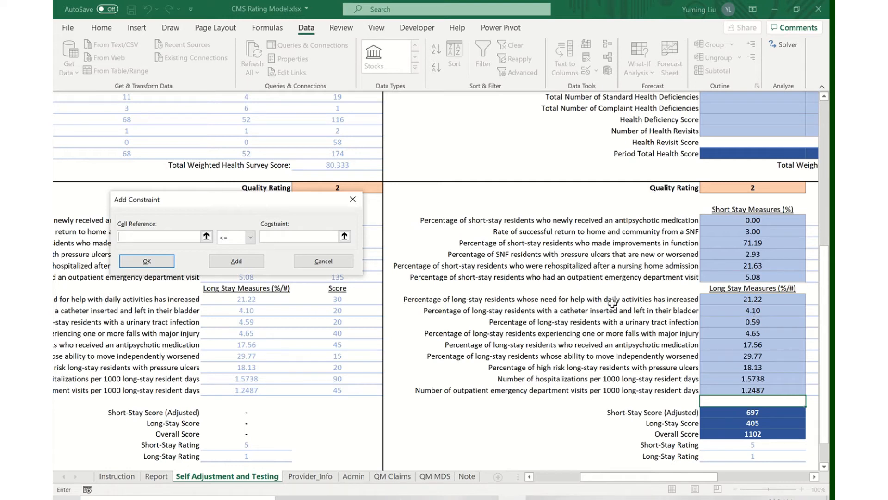
click(723, 299)
click(279, 235)
text(100)
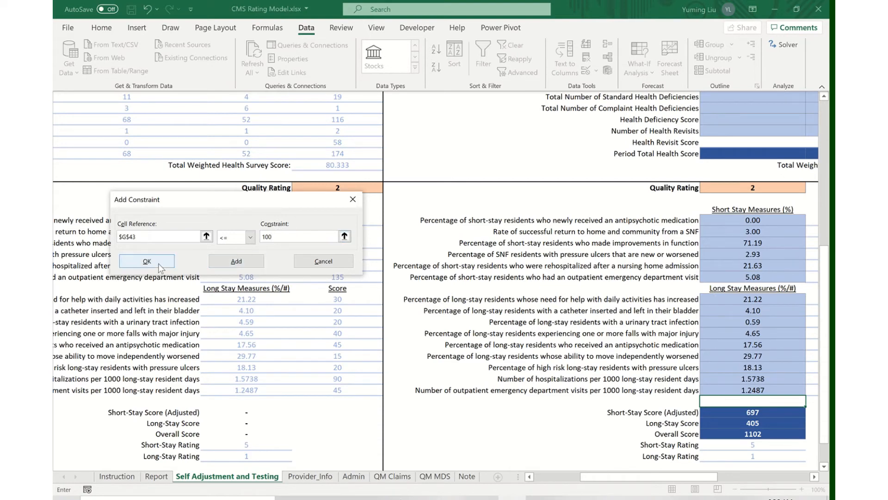
click(243, 262)
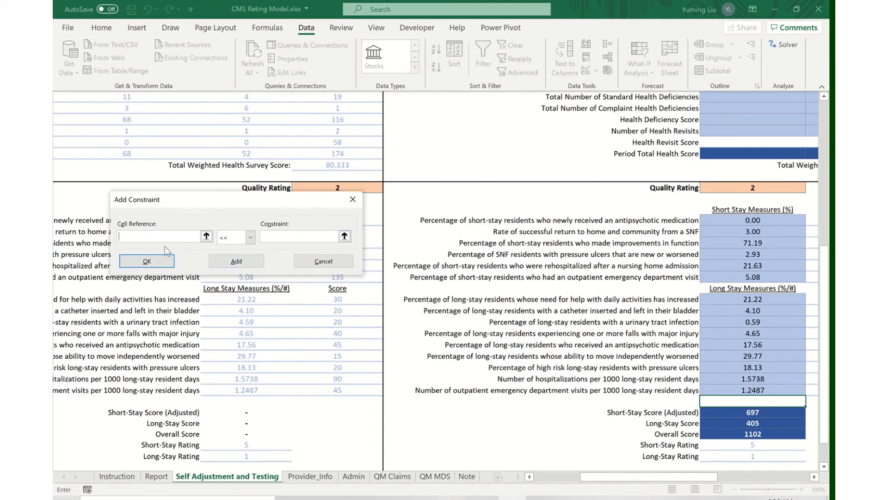
click(721, 311)
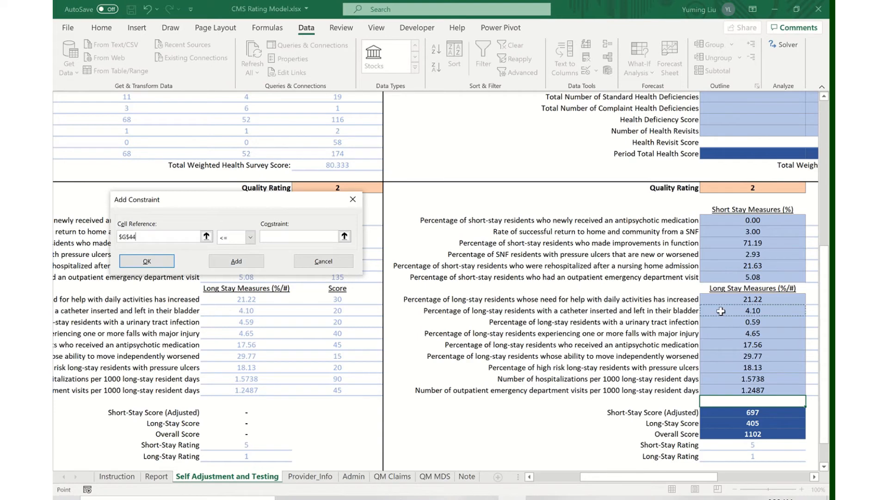
click(280, 236)
text(100)
click(252, 261)
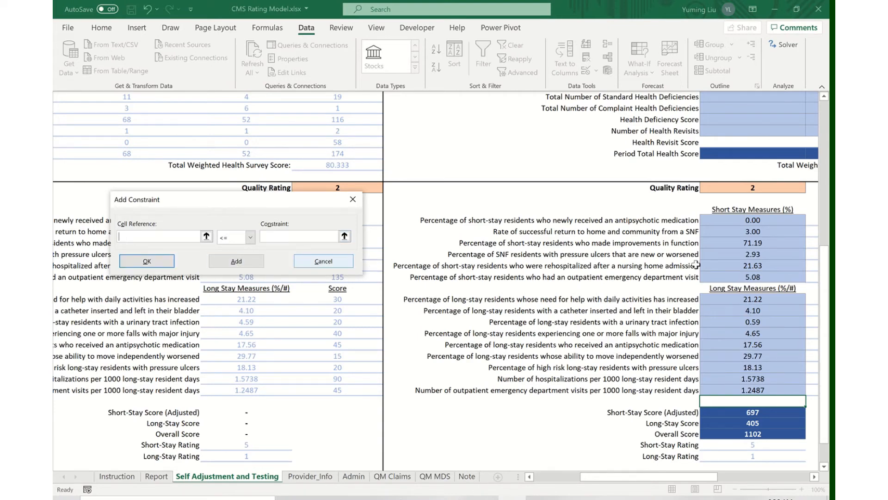
Add Solver constraints limiting the urinary tract infection and falls-with-major-injury long-stay percentages to at most 100
click(753, 321)
click(268, 236)
text(100)
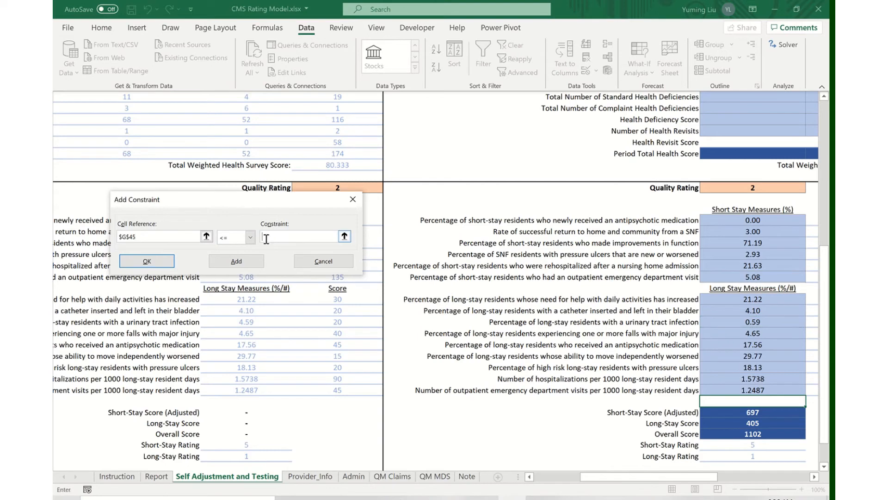
click(253, 260)
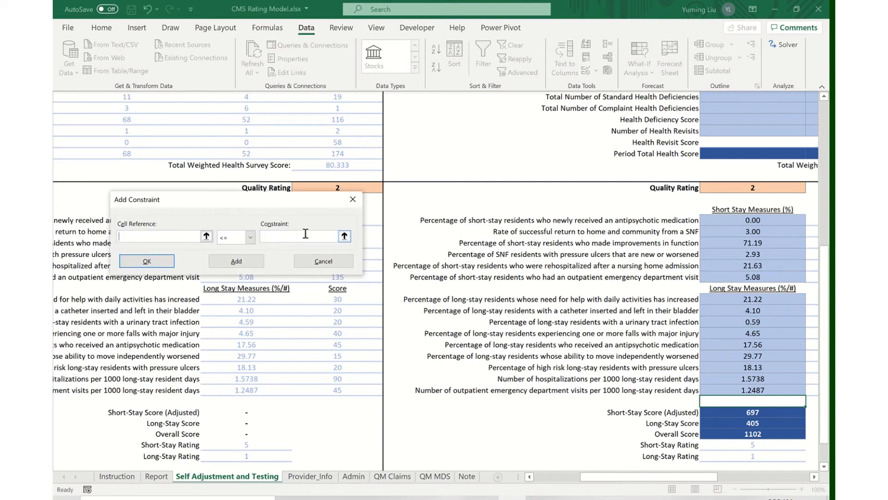
click(745, 331)
click(273, 237)
text(100)
click(240, 260)
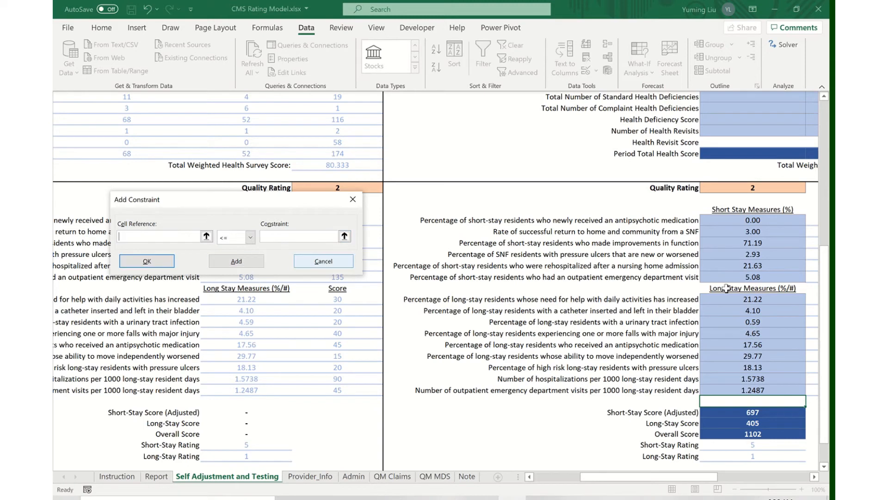
Add Solver constraints limiting the antipsychotic medication (G47) and worsened independent movement (G48) long-stay percentages to at most 100
click(760, 342)
click(278, 237)
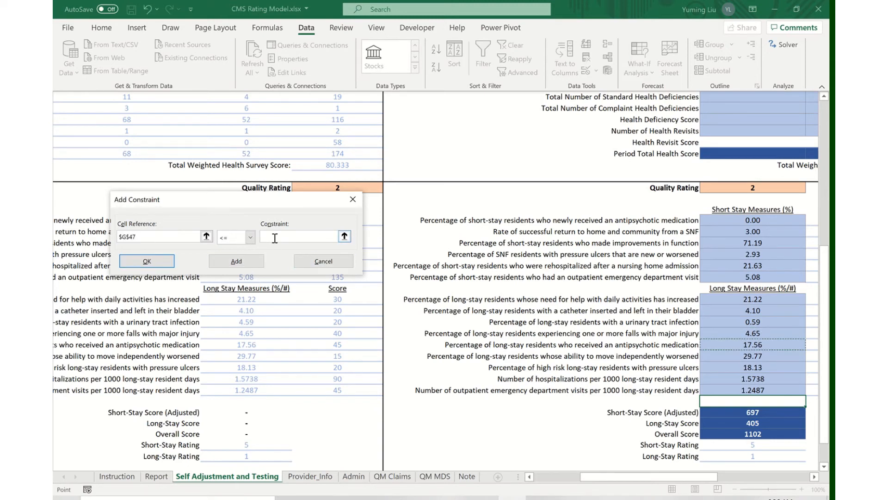
text(100)
click(256, 262)
click(759, 356)
click(278, 236)
text(100)
click(257, 263)
Add a Solver constraint limiting the percentage of high-risk long-stay residents with pressure ulcers (G49) to at most 100
click(759, 367)
click(273, 237)
text(100)
click(254, 262)
Add Solver constraints limiting long-stay hospitalizations (G50) and outpatient emergency department visits (G51) to at most 1000, and finish the constraint list
click(731, 377)
click(291, 236)
text(1000)
click(258, 262)
click(736, 391)
click(287, 237)
text(1000)
click(146, 262)
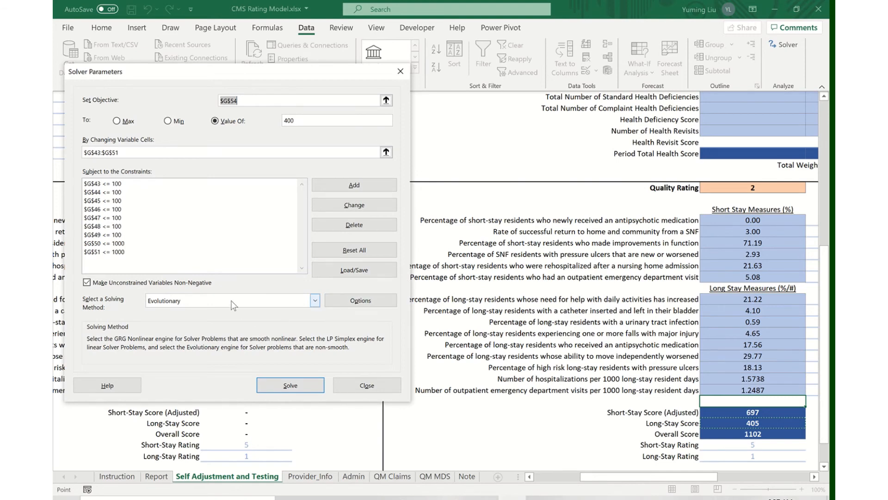
Review the Evolutionary method's solving options, leaving them at their defaults, and run Solver, keeping its solution
click(350, 302)
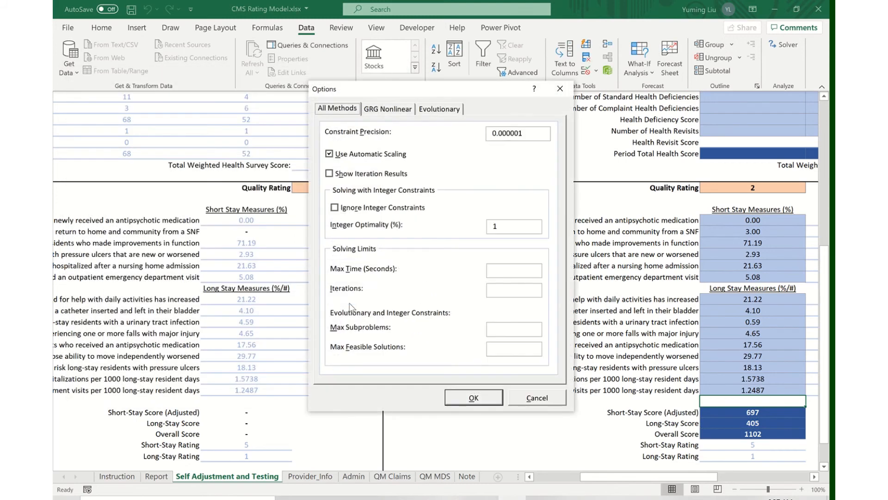
click(445, 112)
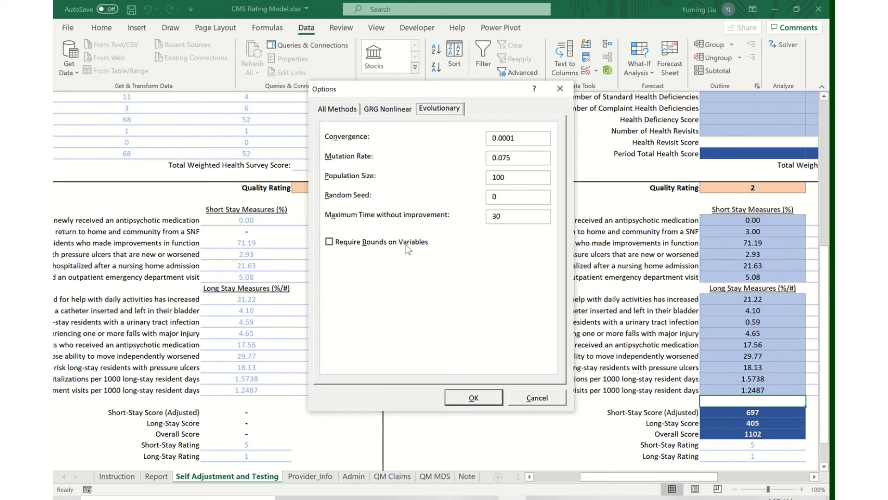
click(469, 394)
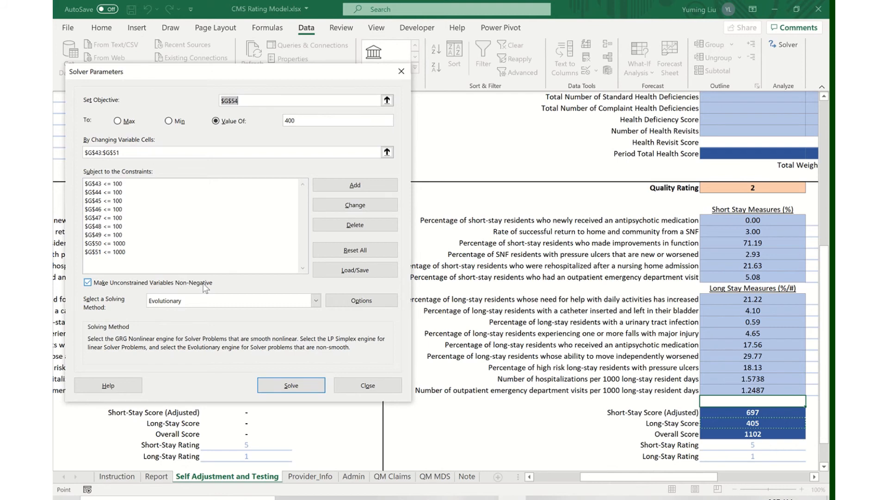
click(280, 386)
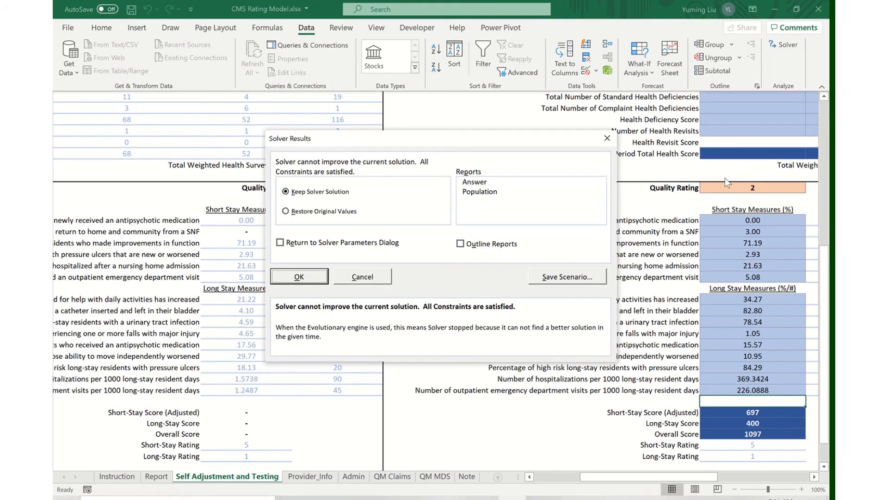
click(305, 277)
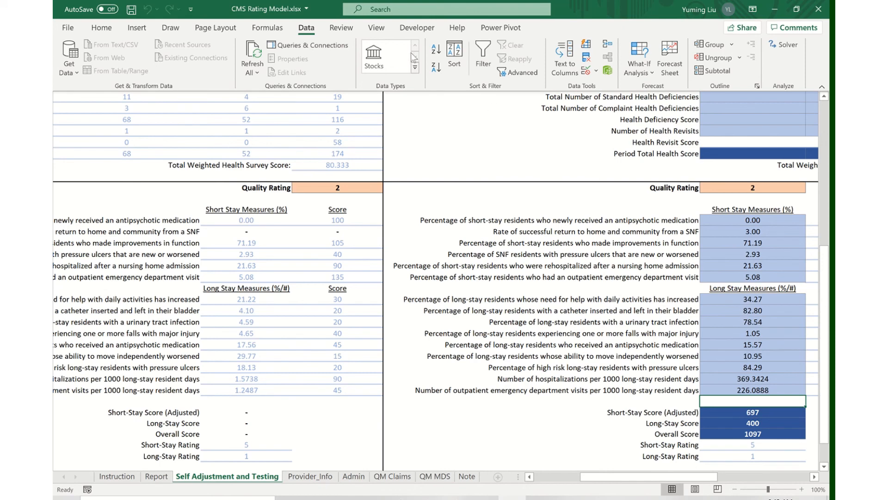
Protect the Self Adjustment and Testing sheet again without a password, keeping the default permissions
click(341, 28)
click(582, 57)
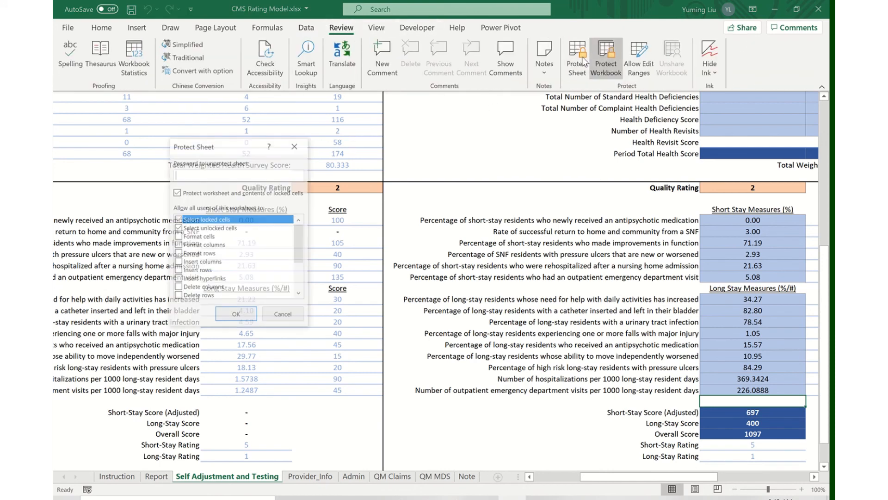
click(236, 316)
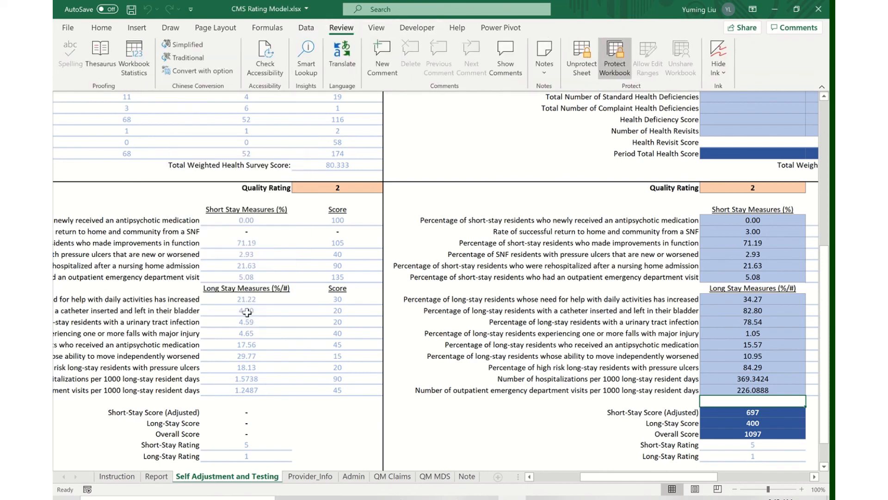